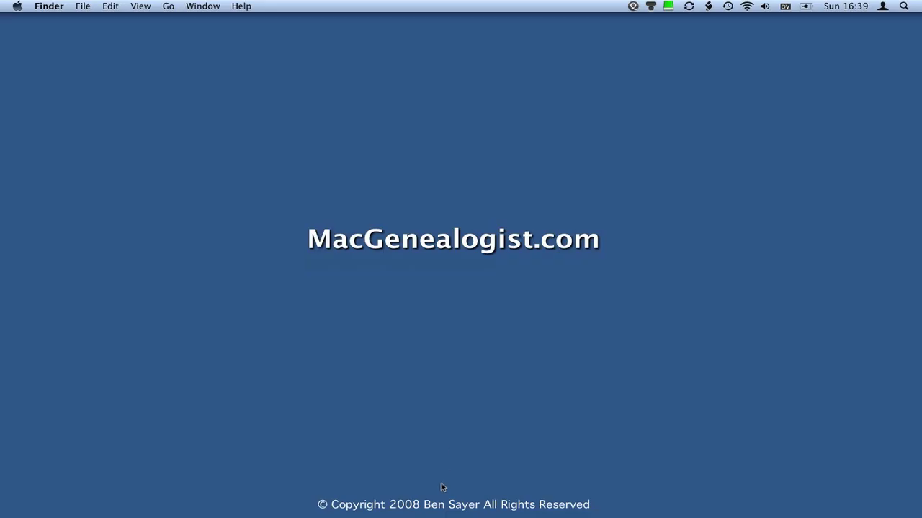
Step: Open a file browser window and go to the Roan folder inside Surnames in My Family History
mouse_move(439, 500)
left_click(355, 498)
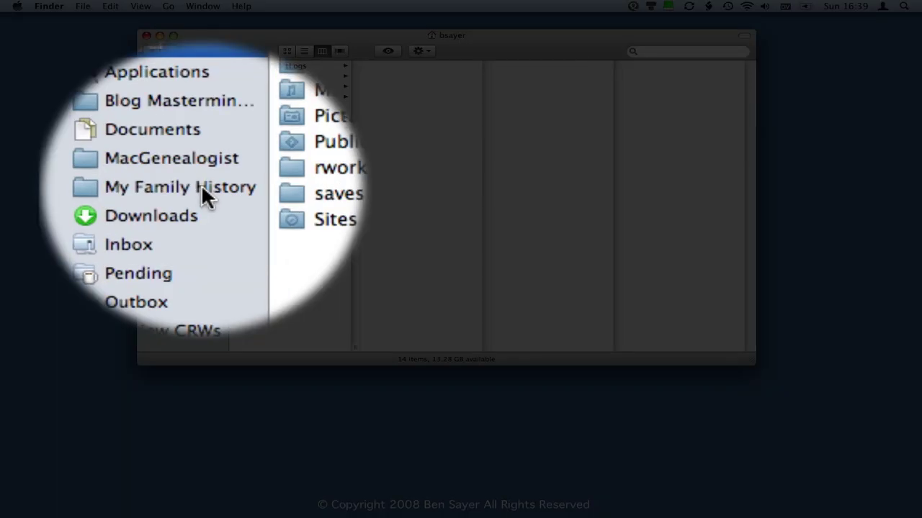
left_click(201, 185)
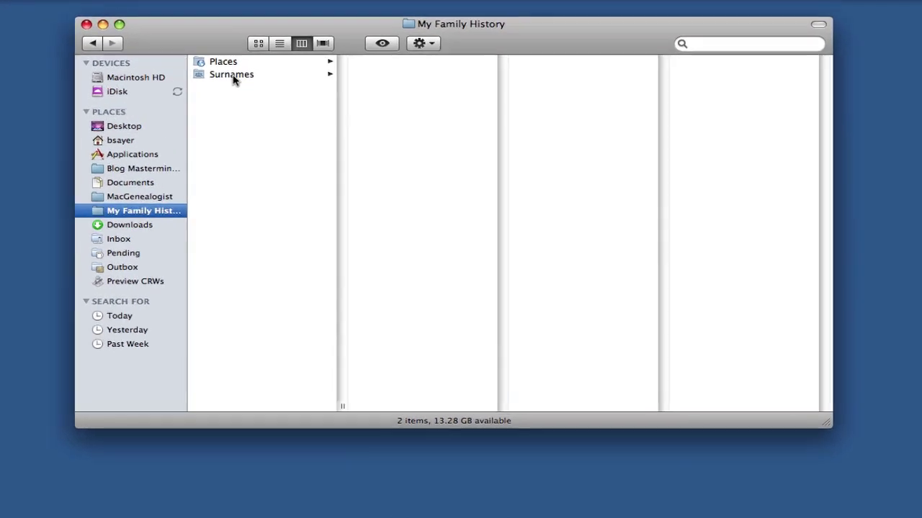
left_click(232, 77)
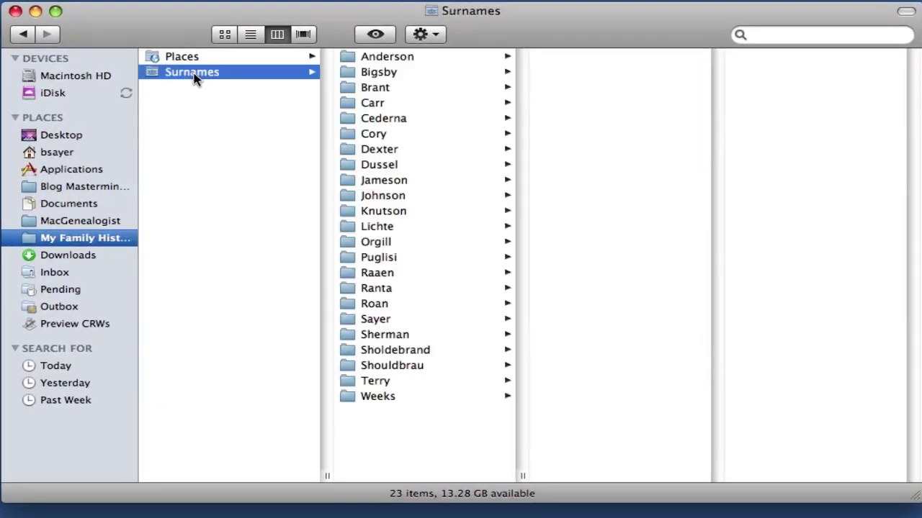
left_click(377, 307)
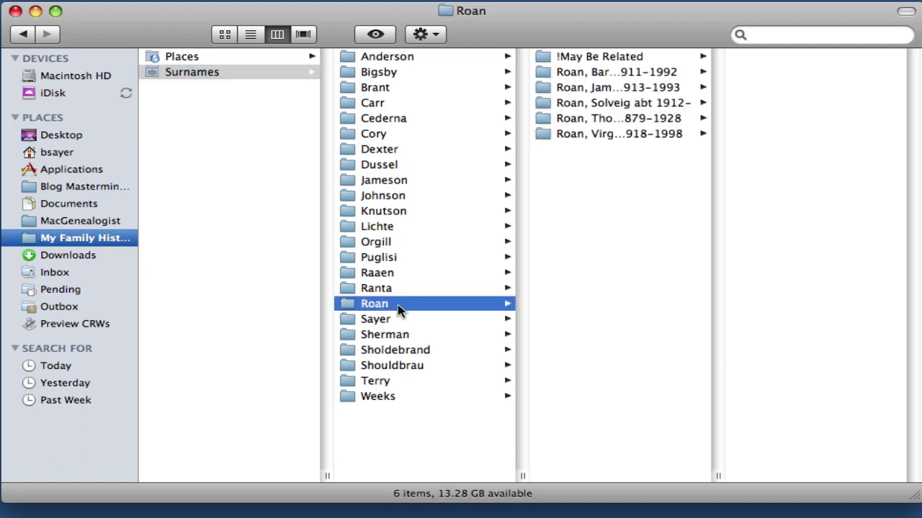
Step: Examine the files in the Roan surname's !May Be Related folder with full file names, then return to the Roan folder
left_click(594, 57)
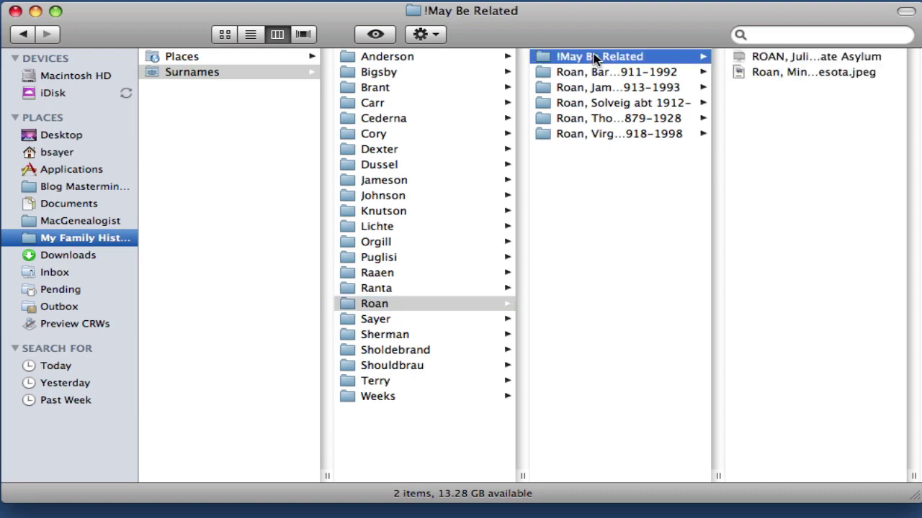
left_click(772, 80)
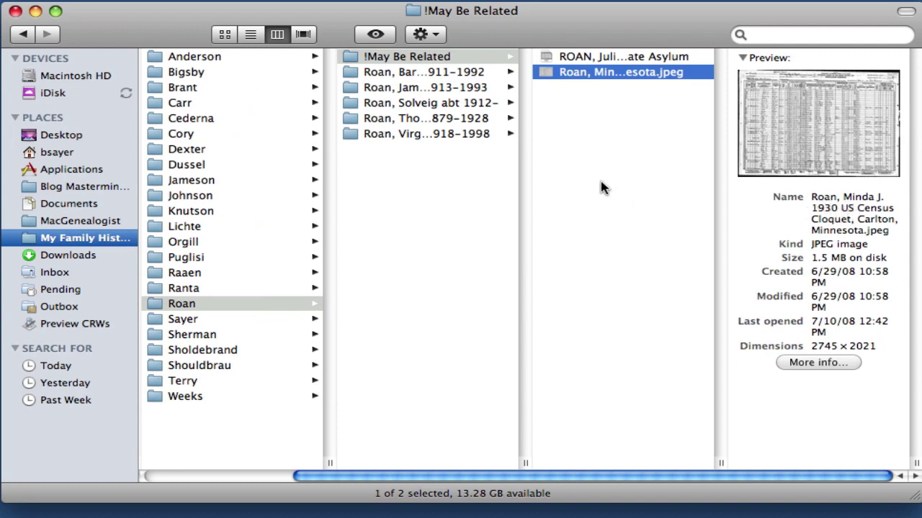
left_click(393, 57)
left_click(250, 35)
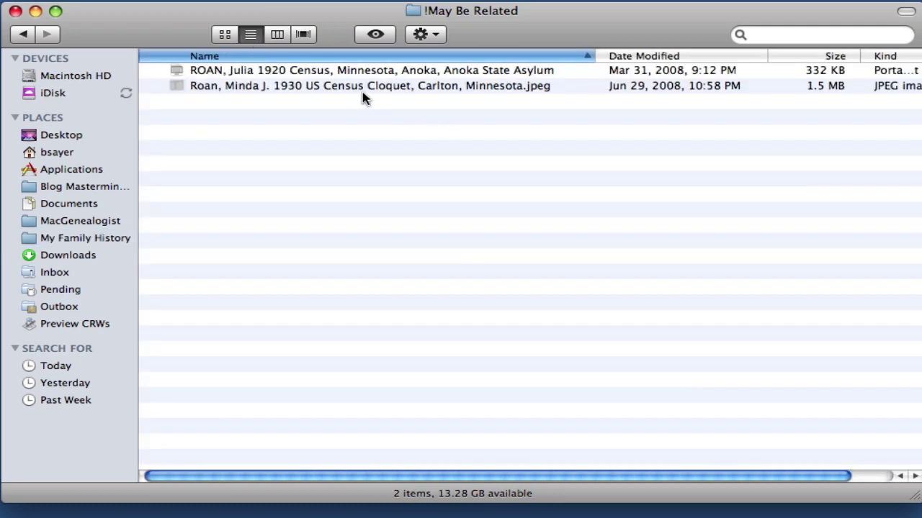
left_click(26, 34)
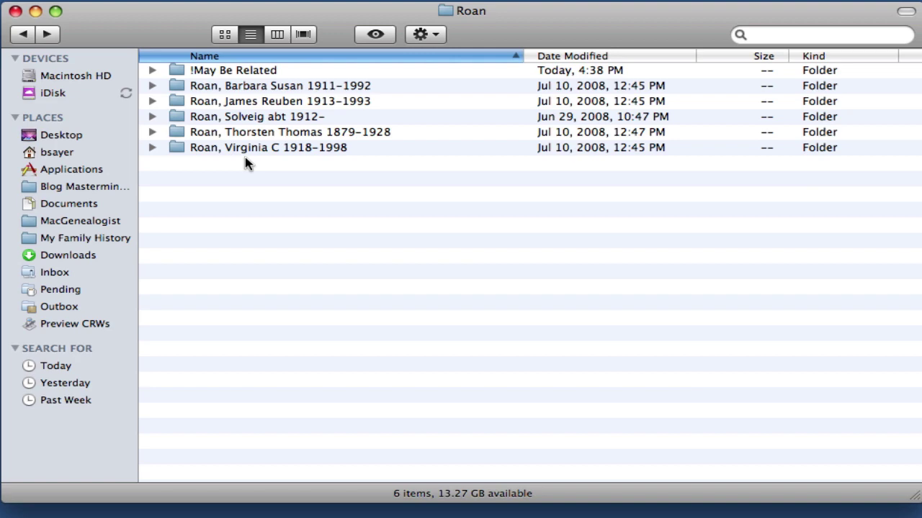
left_click(276, 36)
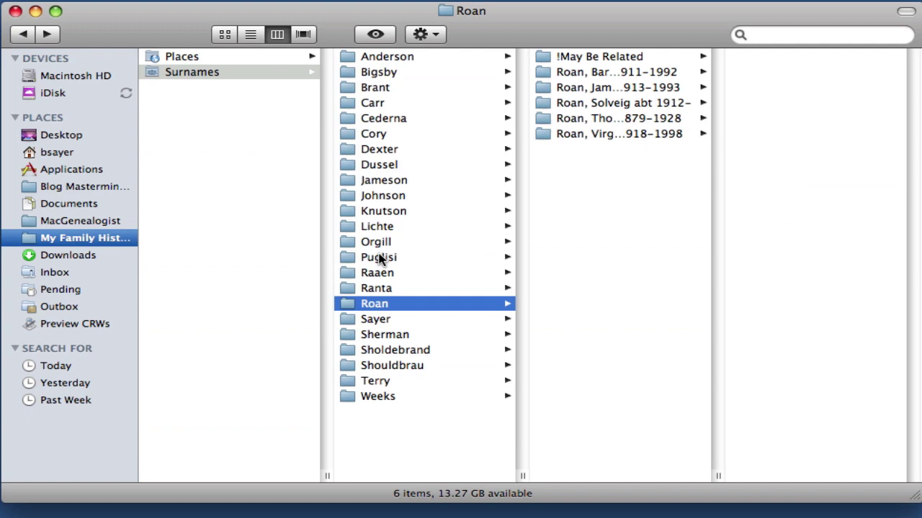
left_click(376, 215)
left_click(250, 35)
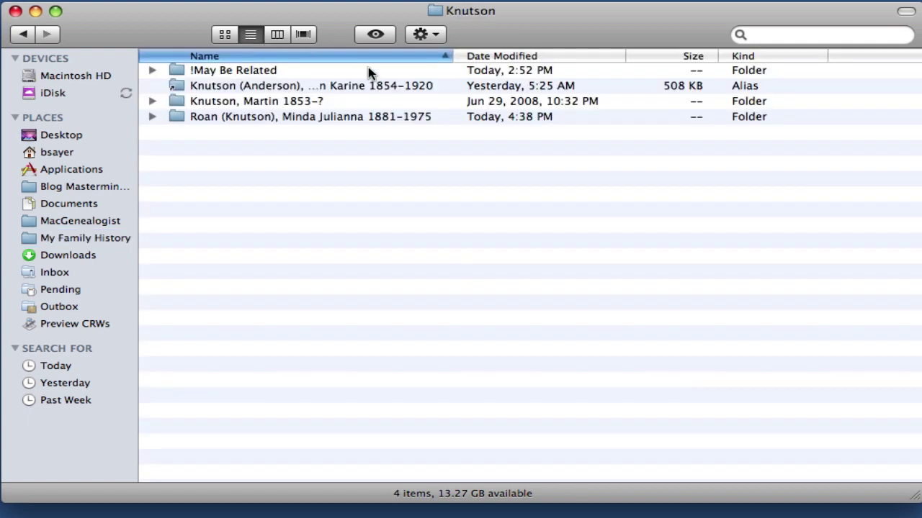
left_click(284, 125)
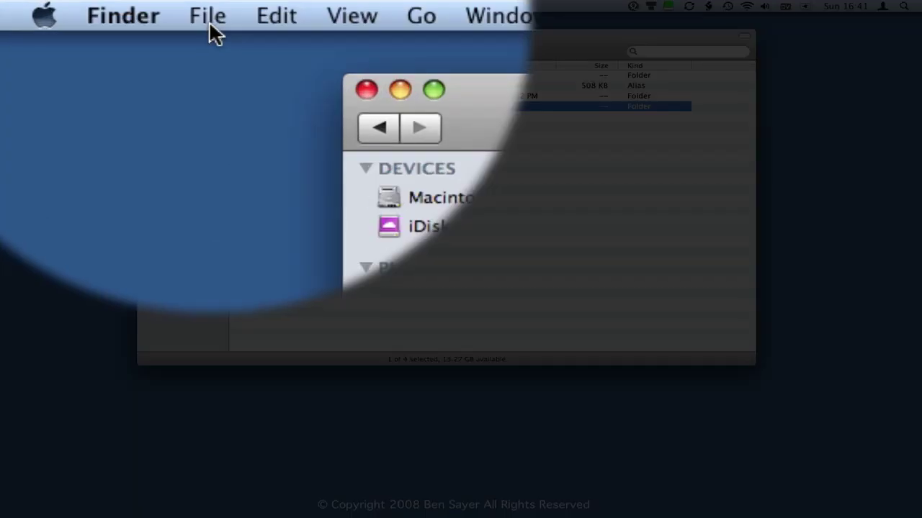
left_click(210, 21)
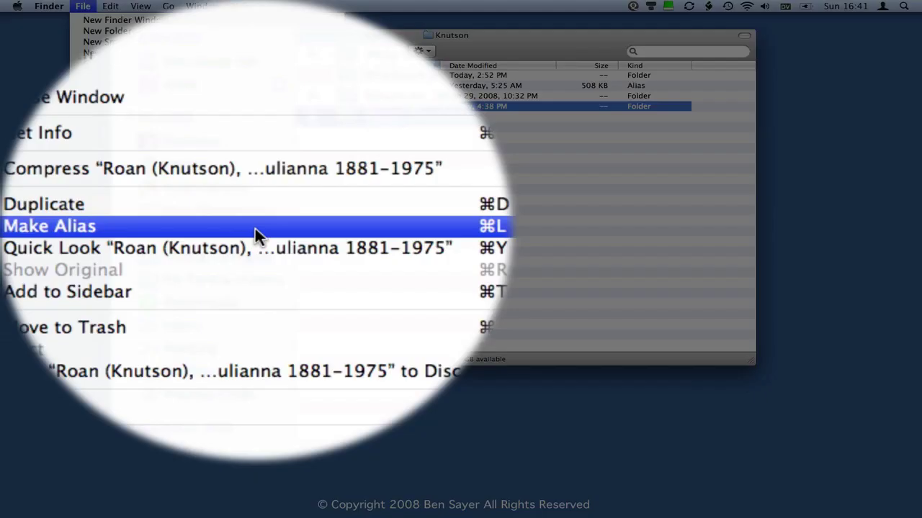
left_click(319, 284)
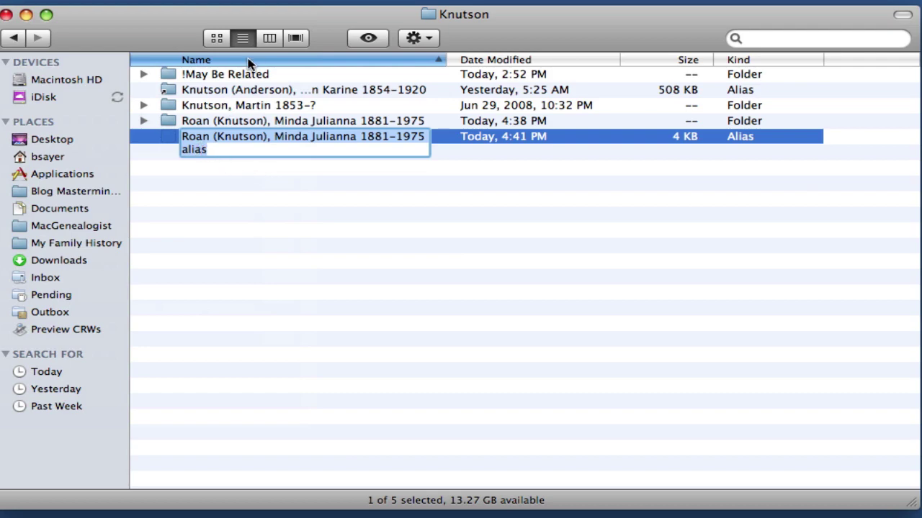
key("Return")
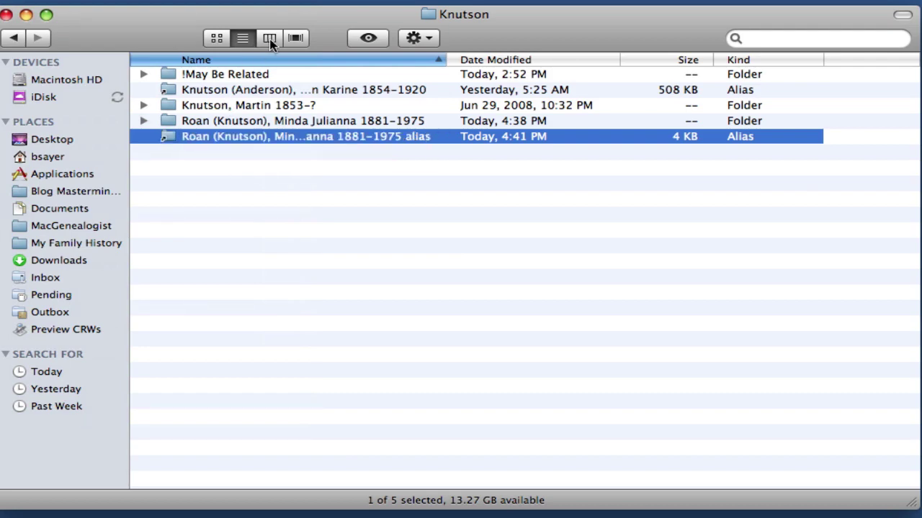
Step: Move the new Roan (Knutson) alias from the Knutson folder into the Roan surname folder and open that folder
left_click(269, 40)
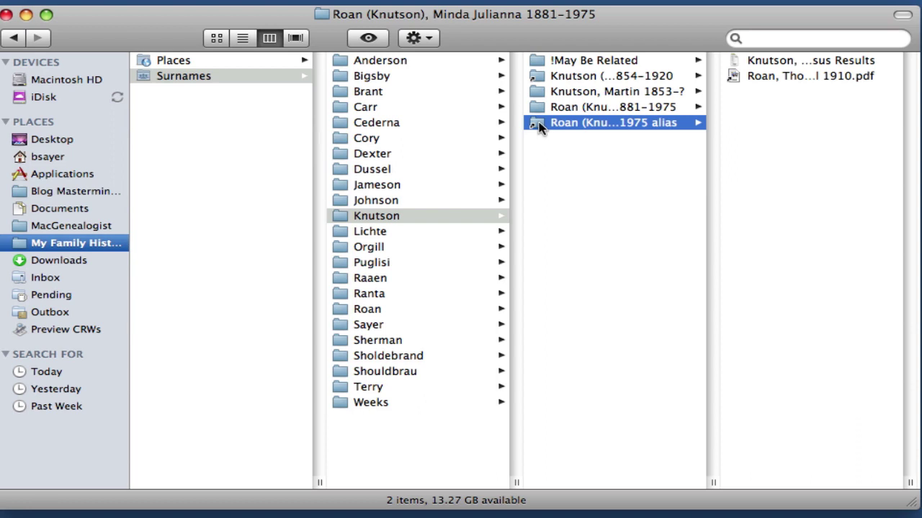
left_click_drag(540, 126, 371, 312)
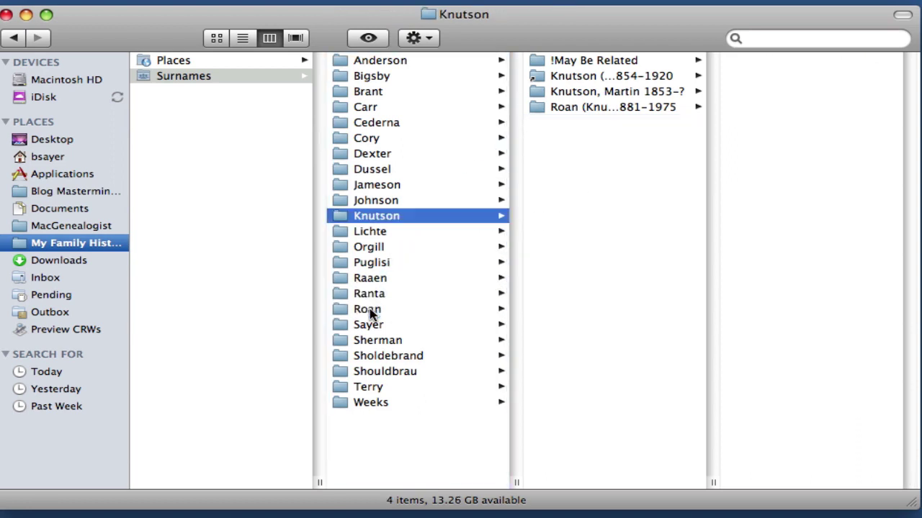
left_click(371, 312)
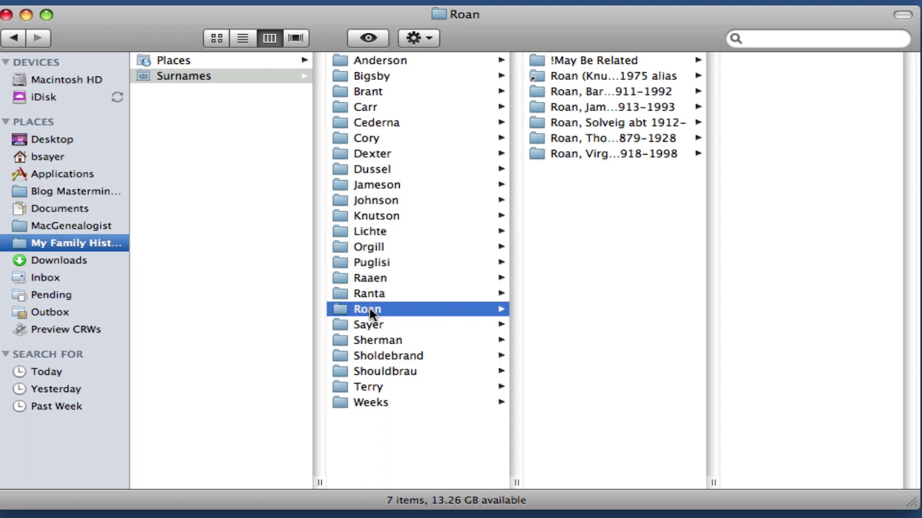
left_click(243, 40)
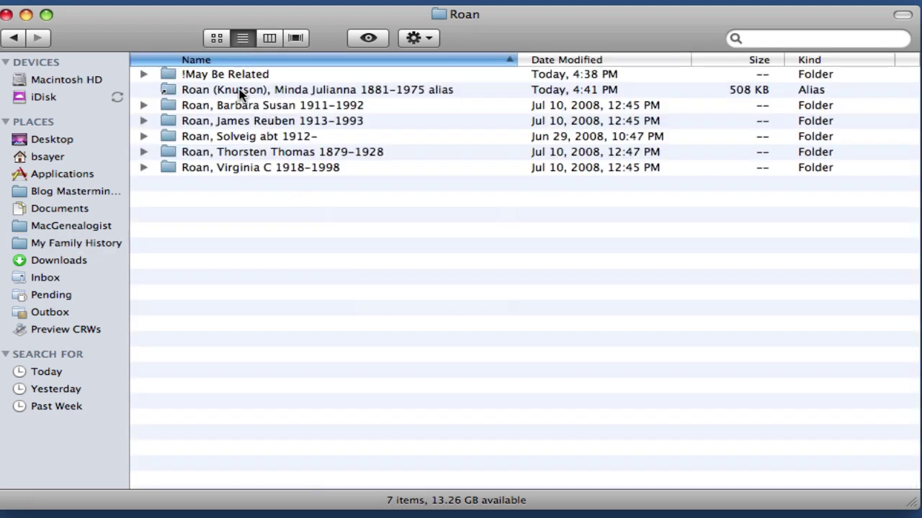
left_click(293, 96)
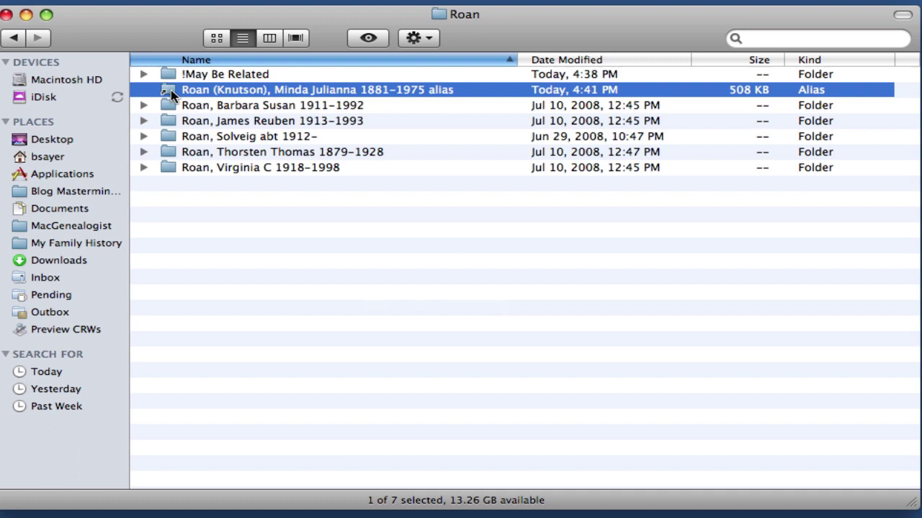
left_click(300, 90)
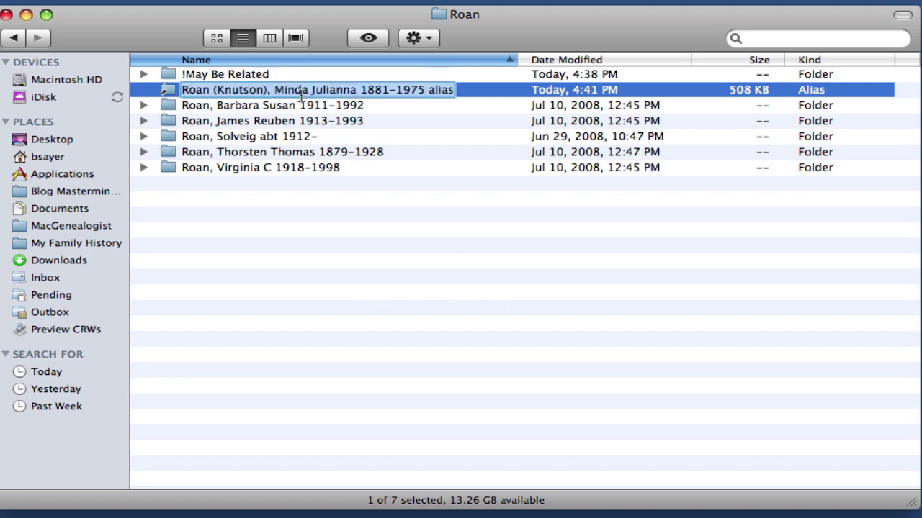
key("Right")
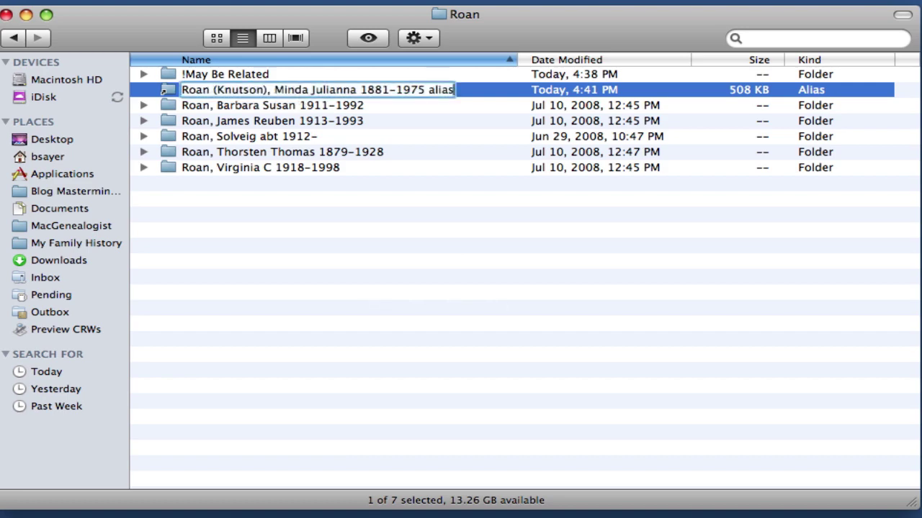
key("alt+shift+Left")
key("BackSpace")
key("Return")
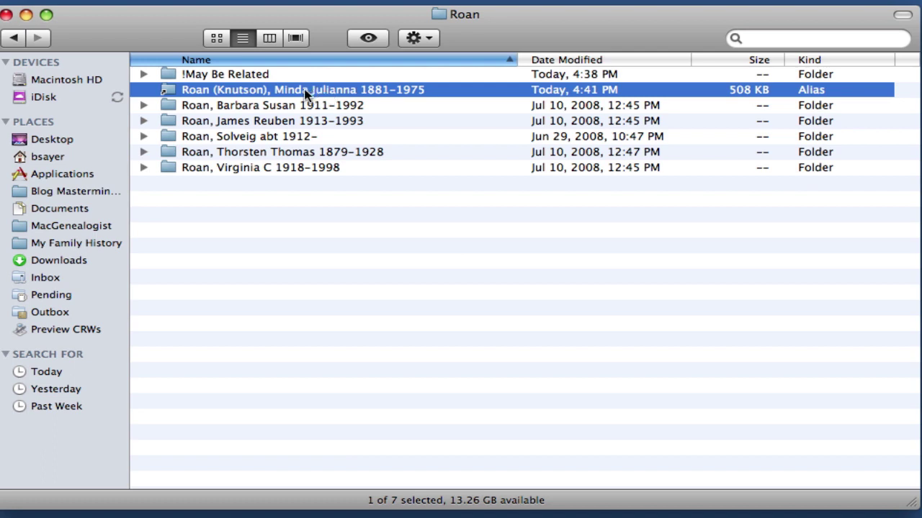
left_click(268, 38)
left_click(605, 63)
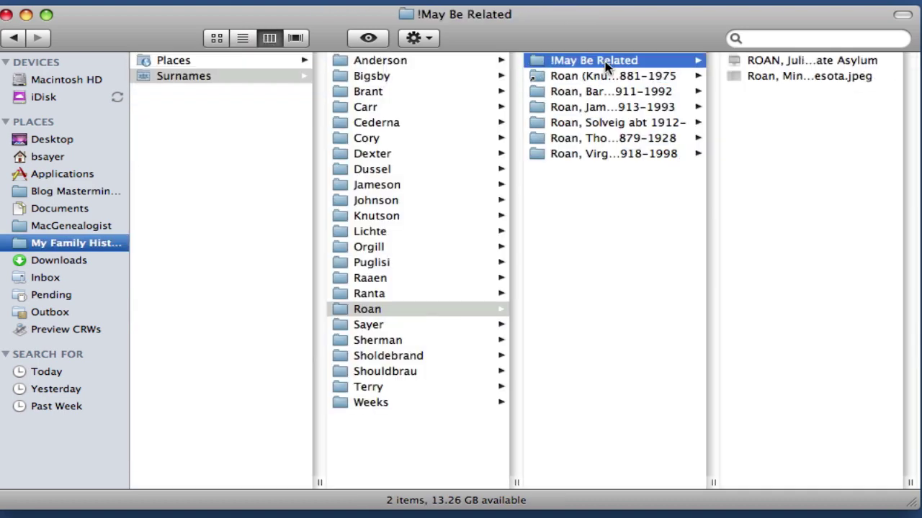
left_click(774, 80)
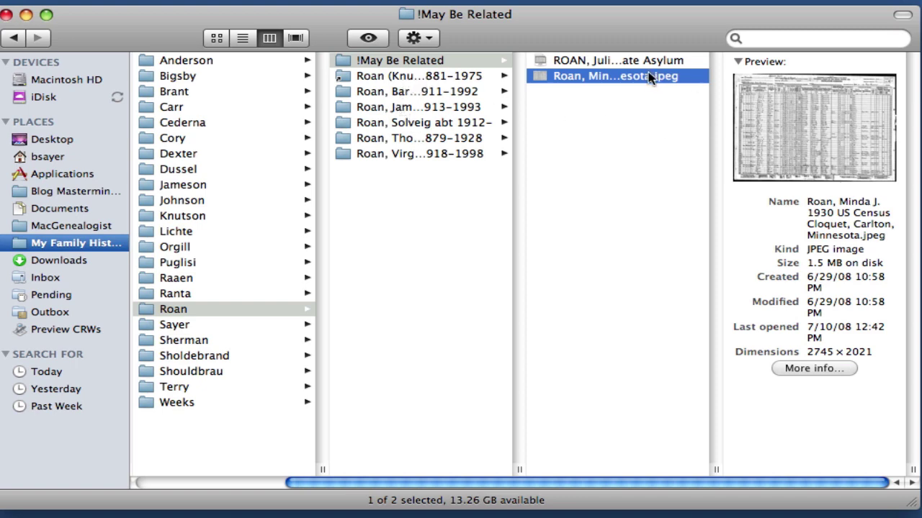
left_click_drag(613, 80, 463, 76)
Step: Check the Roan (Knutson) alias for the 1930 US Census JPEG, viewing its contents as a list and in columns
left_click(463, 77)
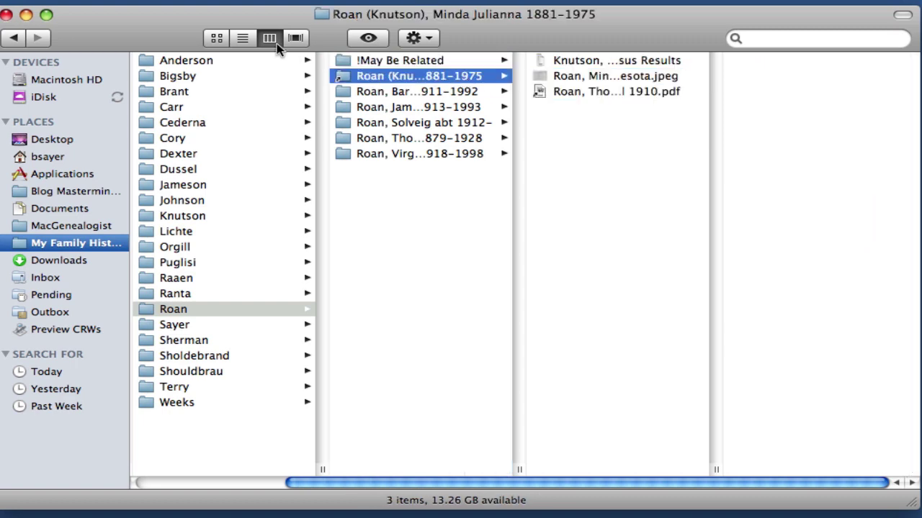
left_click(238, 38)
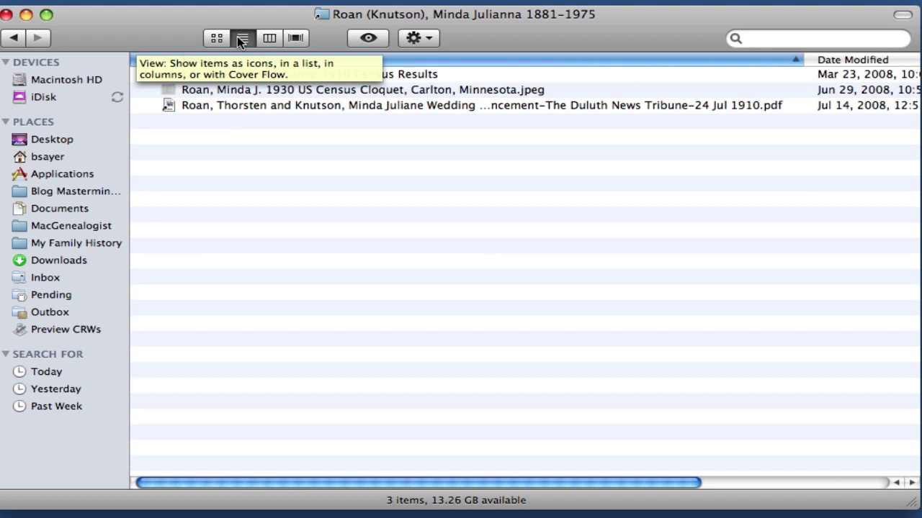
left_click(308, 91)
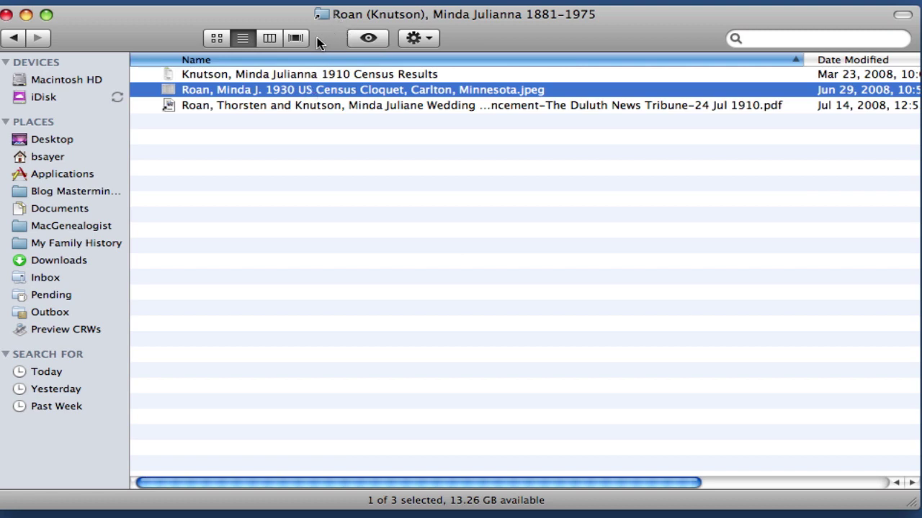
left_click(270, 38)
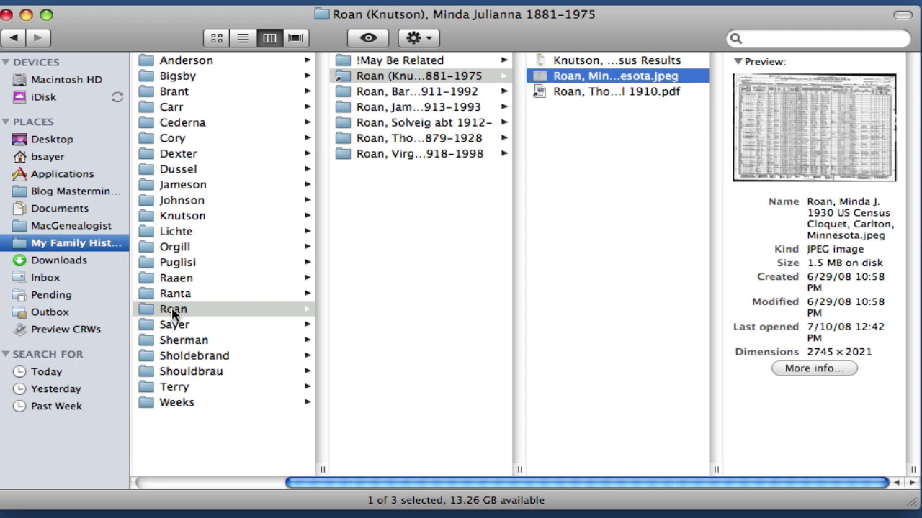
left_click(178, 219)
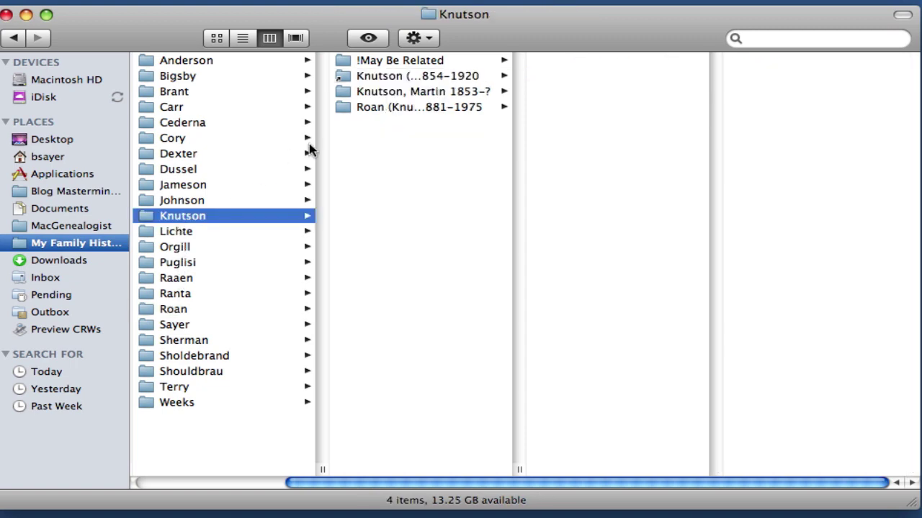
left_click(376, 108)
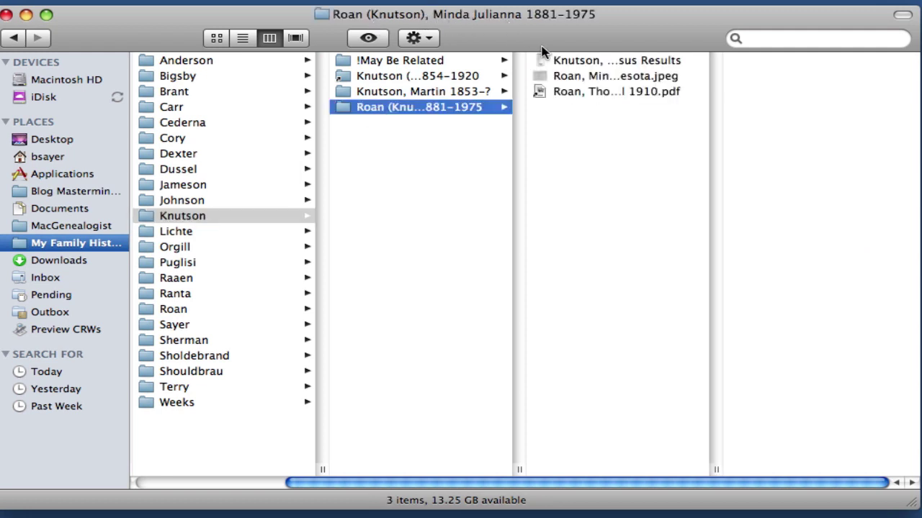
left_click(583, 74)
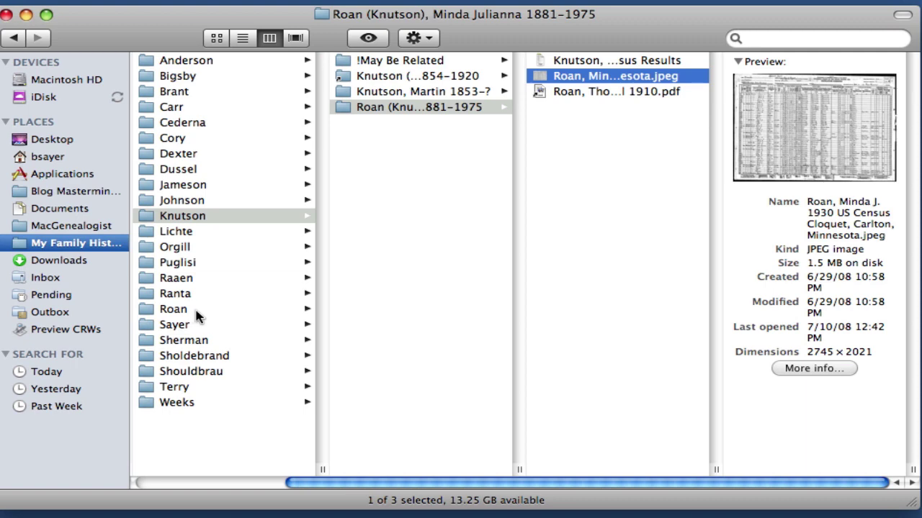
Step: Examine the aliased 1910 wedding announcement PDF through the Roan (Knutson) alias in the Roan surname folder
left_click(196, 315)
left_click(401, 77)
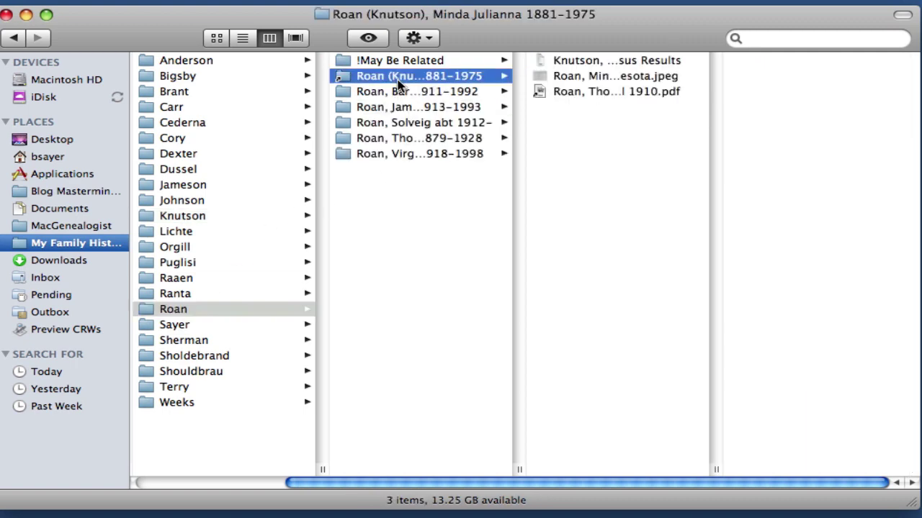
left_click(242, 38)
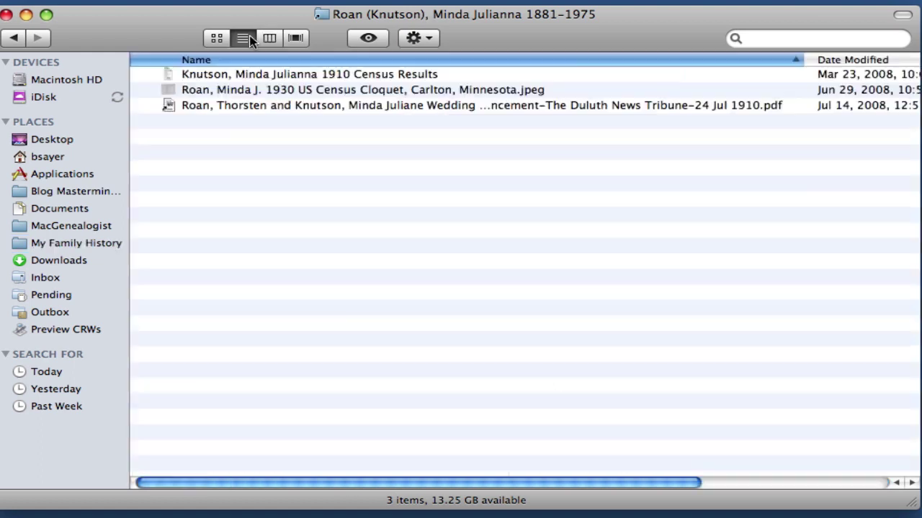
left_click(273, 109)
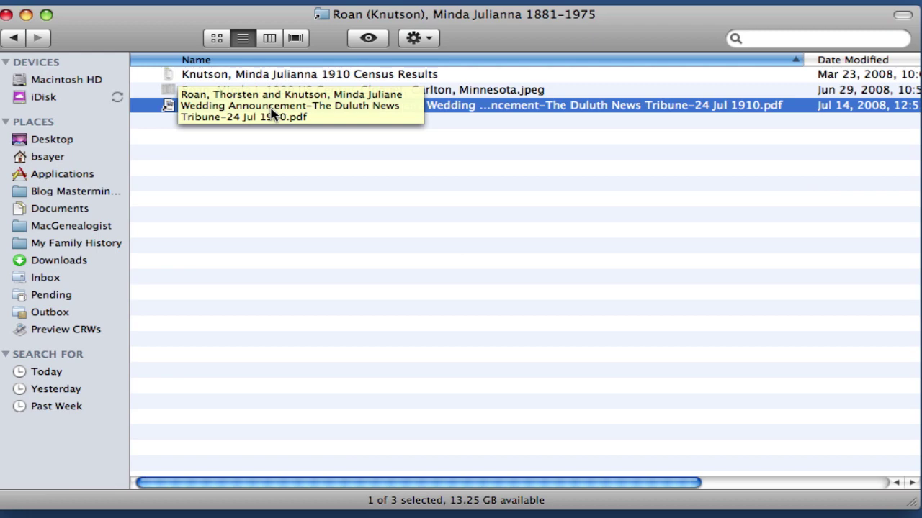
left_click(270, 39)
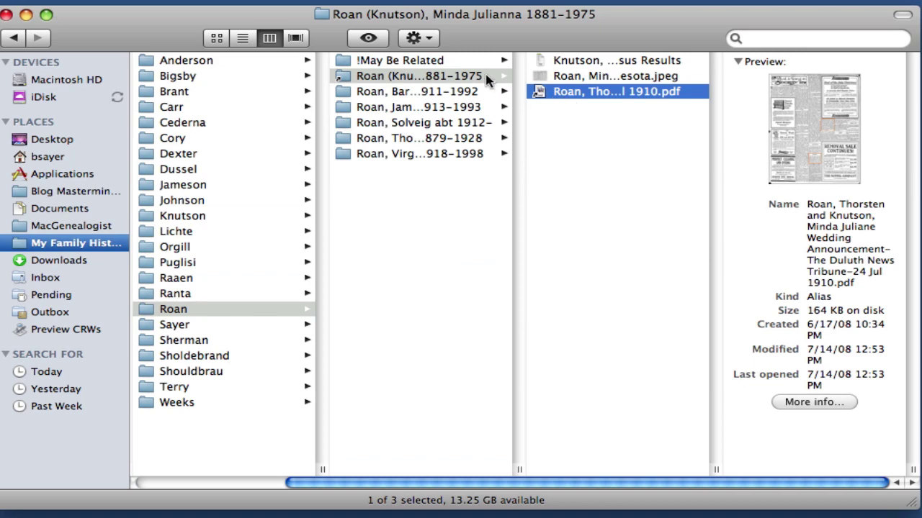
Step: Compare the contents of the Roan (Knutson) alias under the Roan surname with the original folder under the Knutson surname
left_click(454, 79)
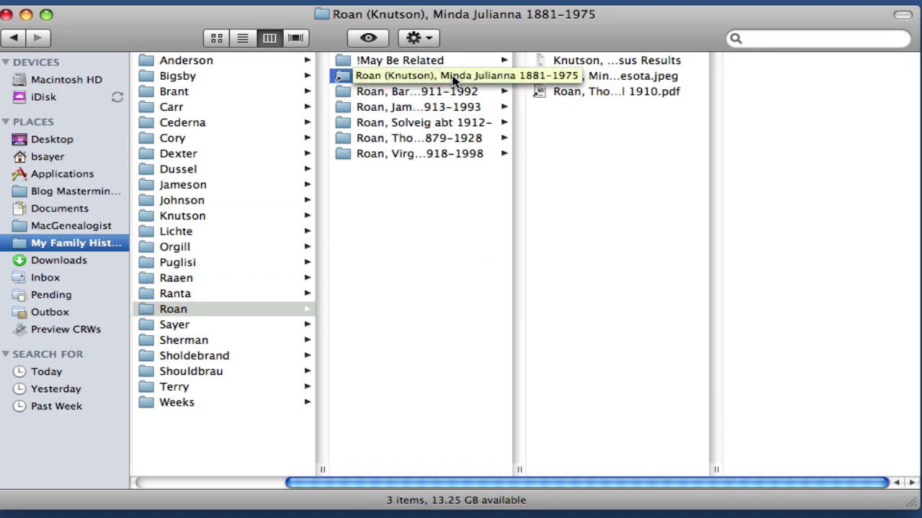
left_click(193, 216)
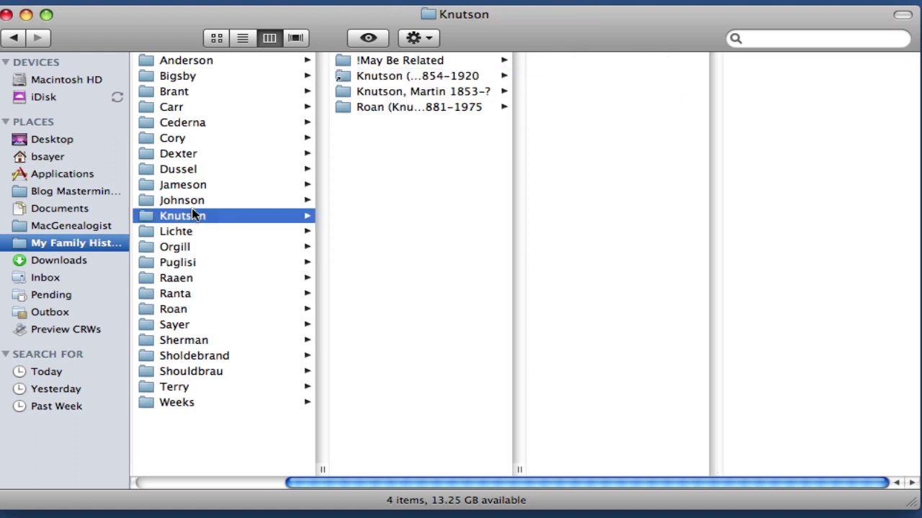
left_click(403, 107)
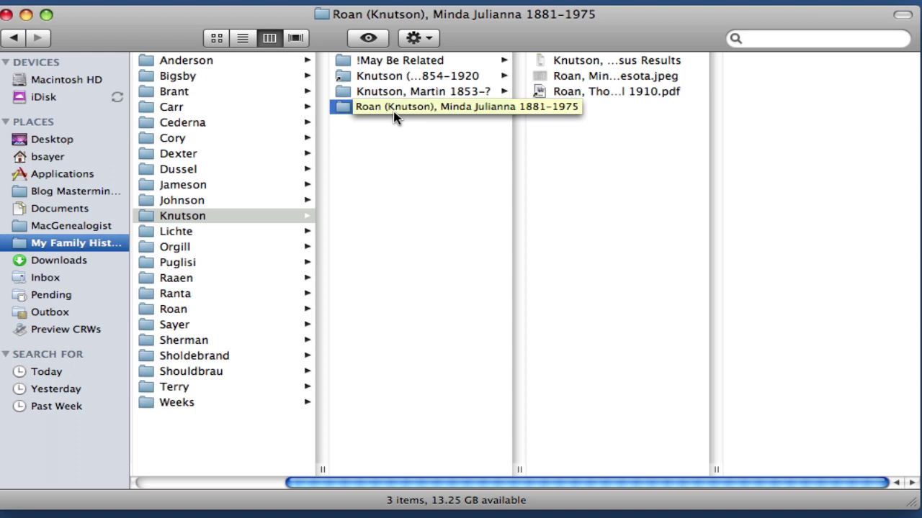
left_click(174, 310)
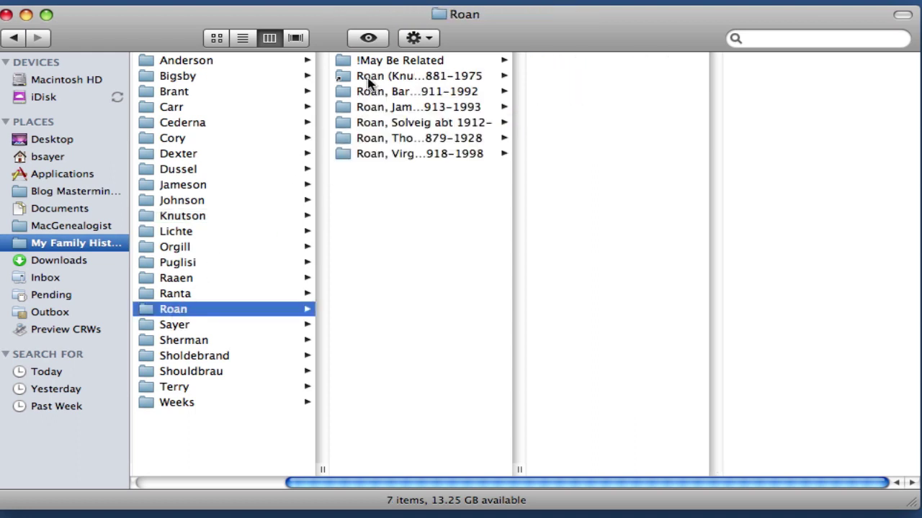
left_click(369, 79)
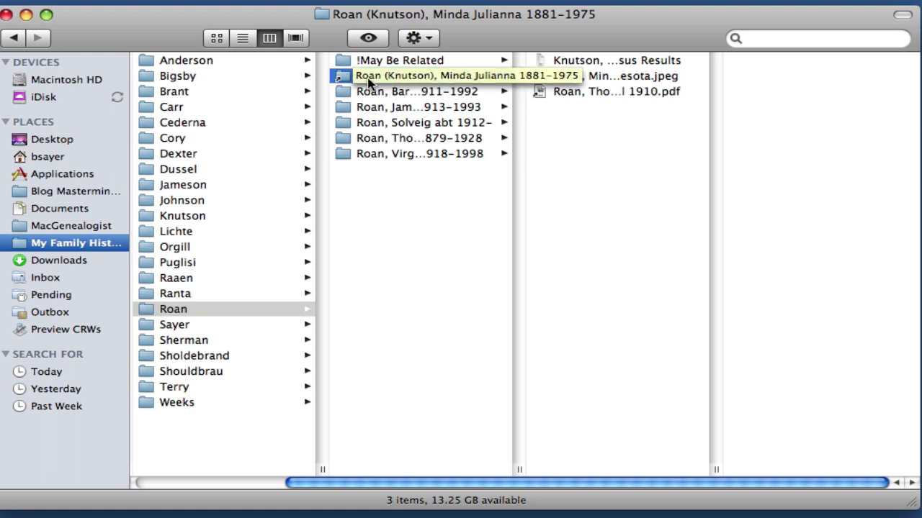
left_click(185, 215)
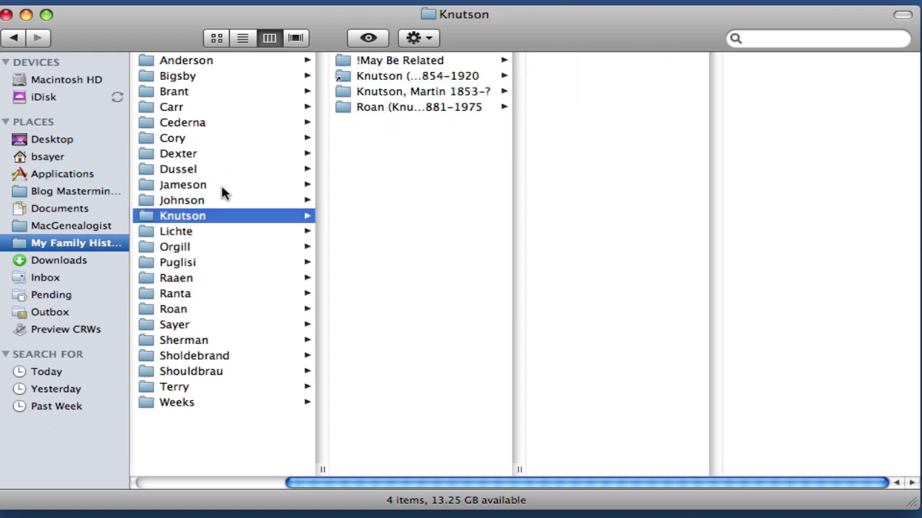
left_click(388, 110)
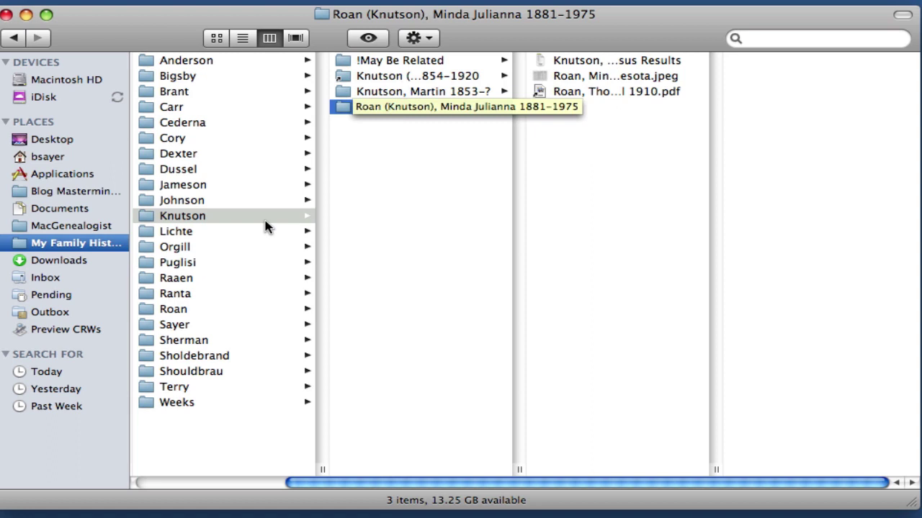
left_click(180, 309)
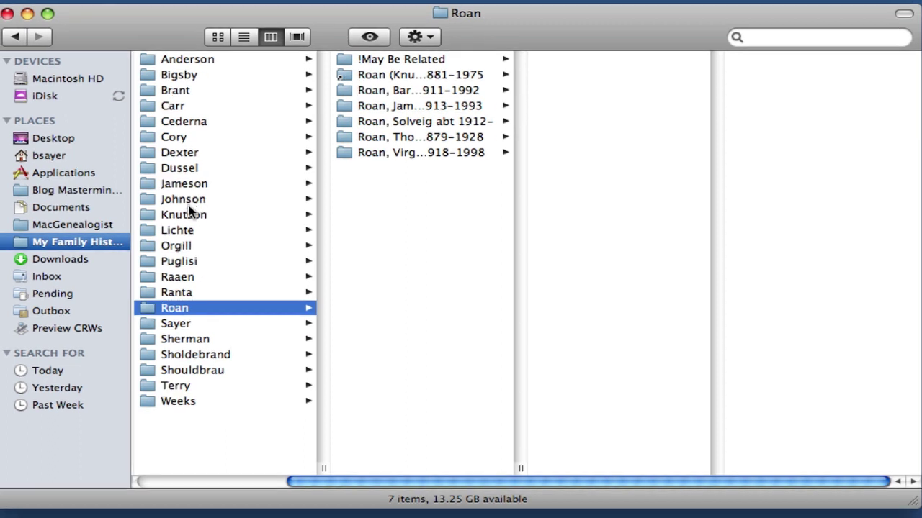
left_click(187, 213)
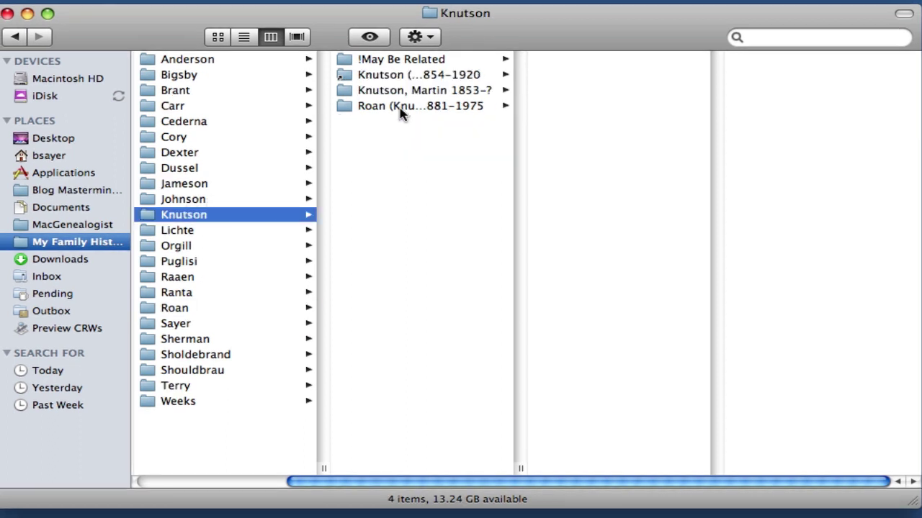